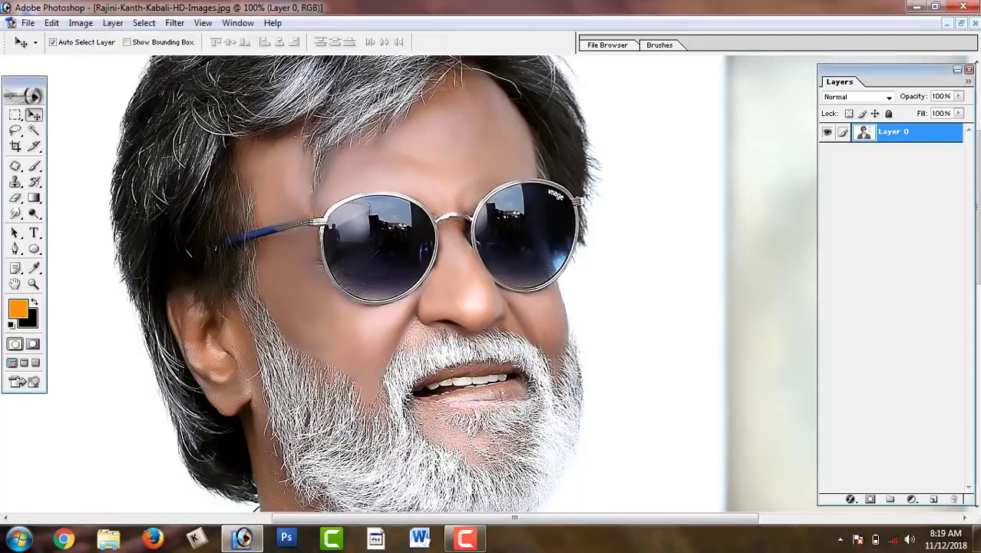
{"action": "key", "text": "ctrl+plus"}
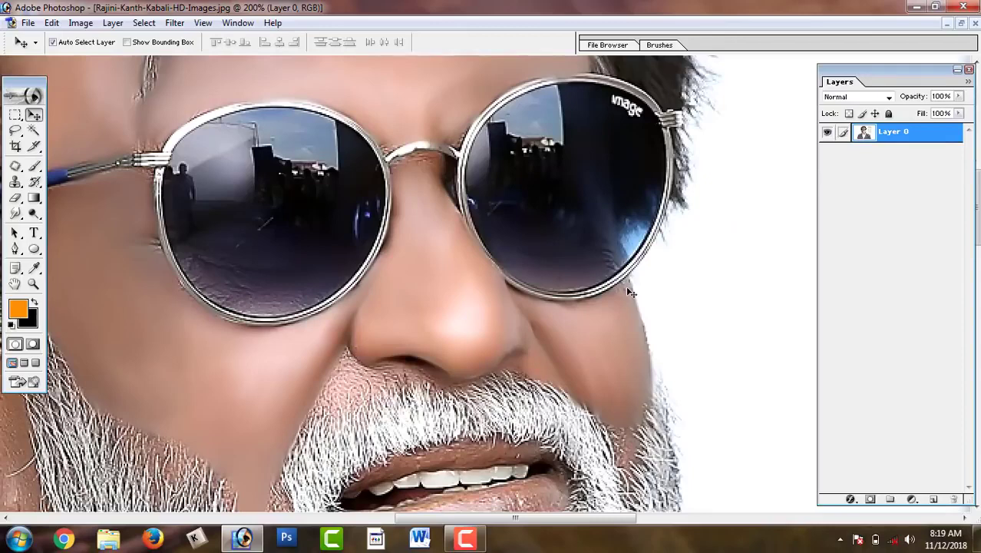
{"action": "left_click_drag", "start_coordinate": [483, 245], "coordinate": [582, 362]}
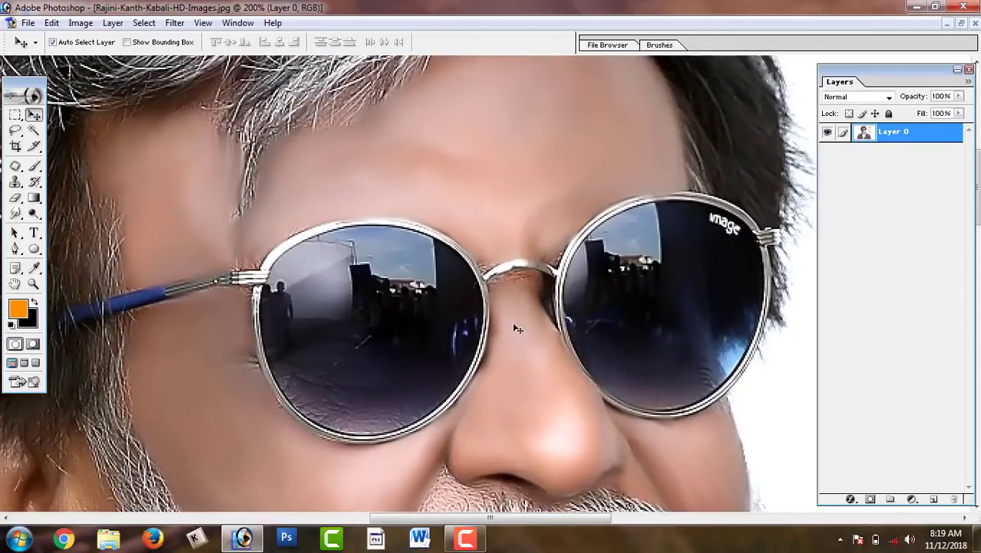
{"action": "left_click_drag", "start_coordinate": [491, 250], "coordinate": [449, 187]}
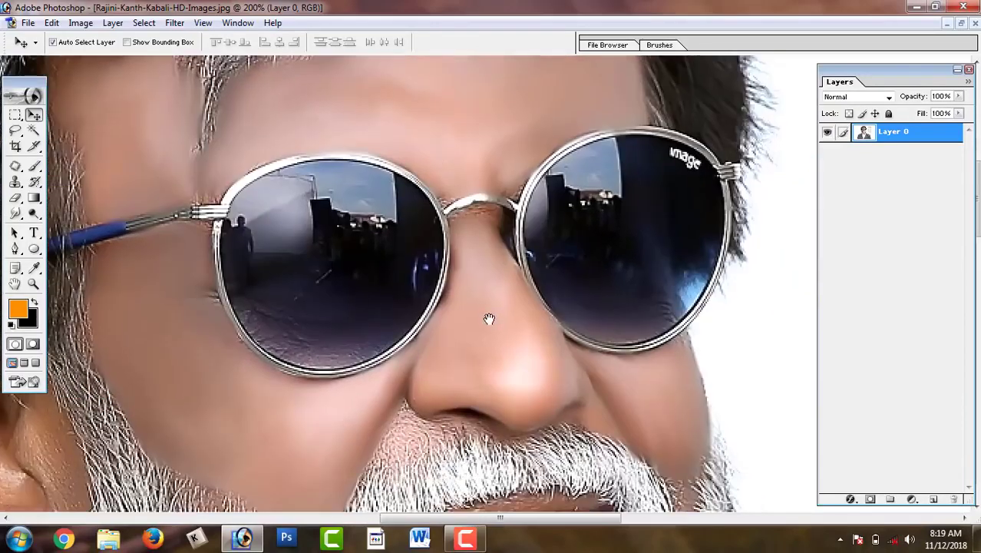
{"action": "left_click_drag", "start_coordinate": [477, 324], "coordinate": [475, 243]}
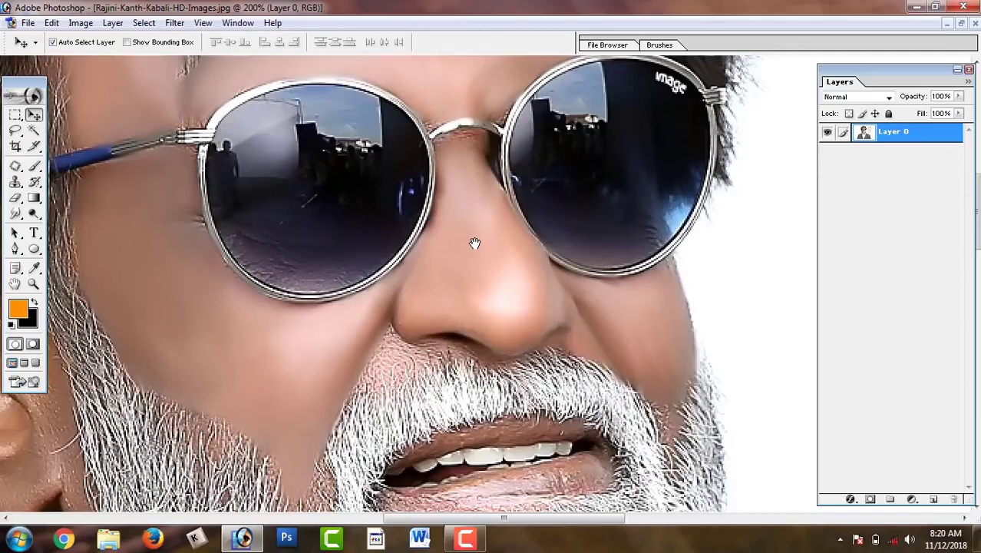
{"action": "left_click_drag", "start_coordinate": [420, 161], "coordinate": [442, 208]}
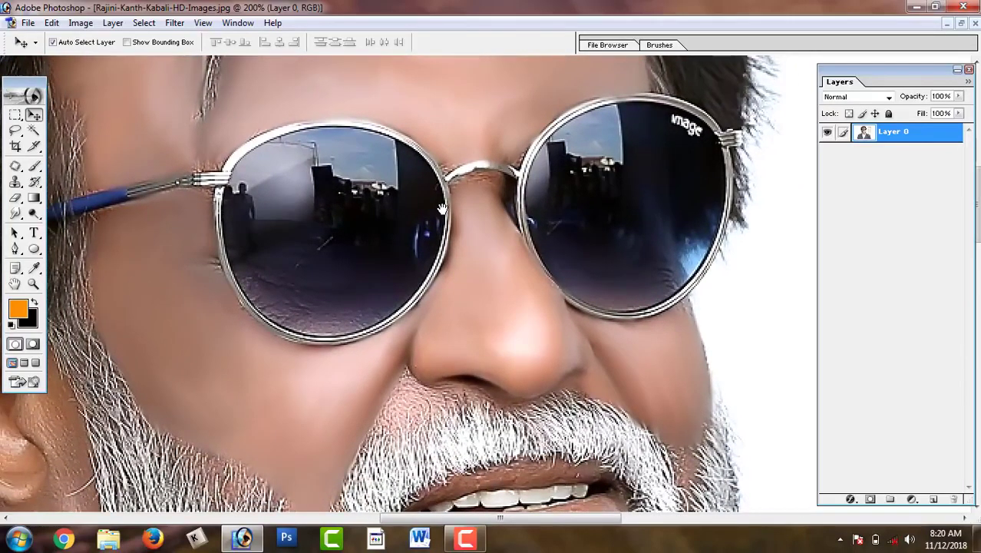
{"action": "key", "text": "ctrl+minus"}
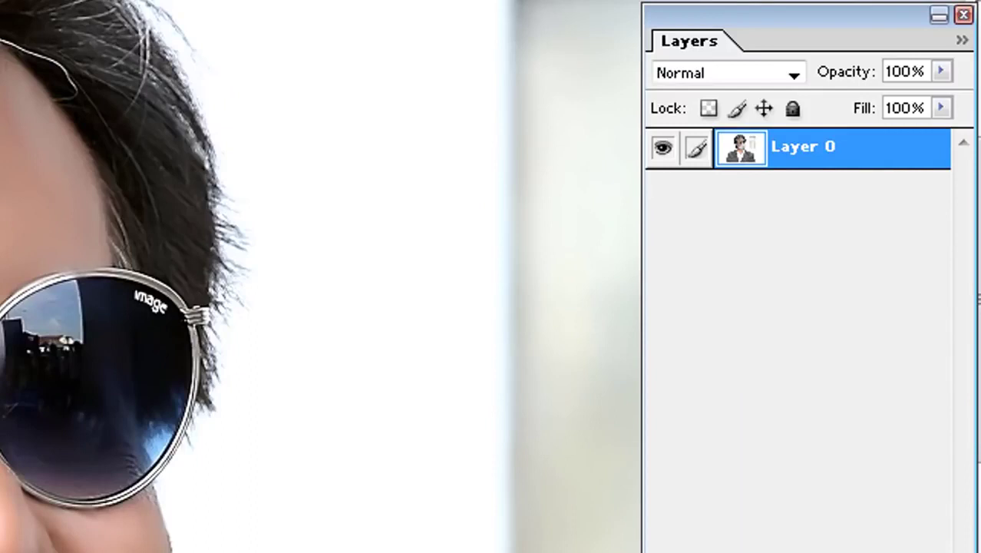
- Create an empty layer above the portrait, set its blend mode to Color and keep it active
{"action": "key", "text": "ctrl+alt+shift+n"}
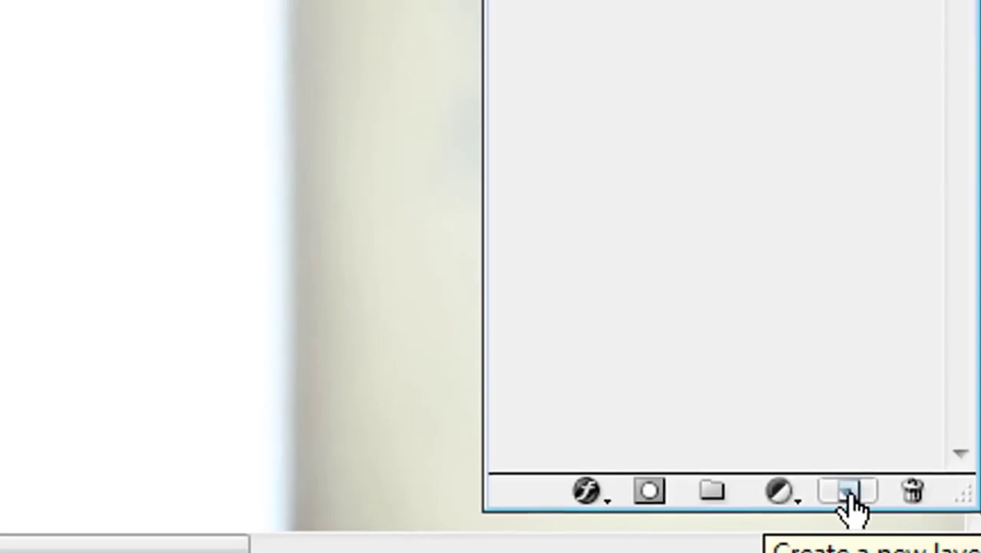
{"action": "left_click", "coordinate": [847, 491]}
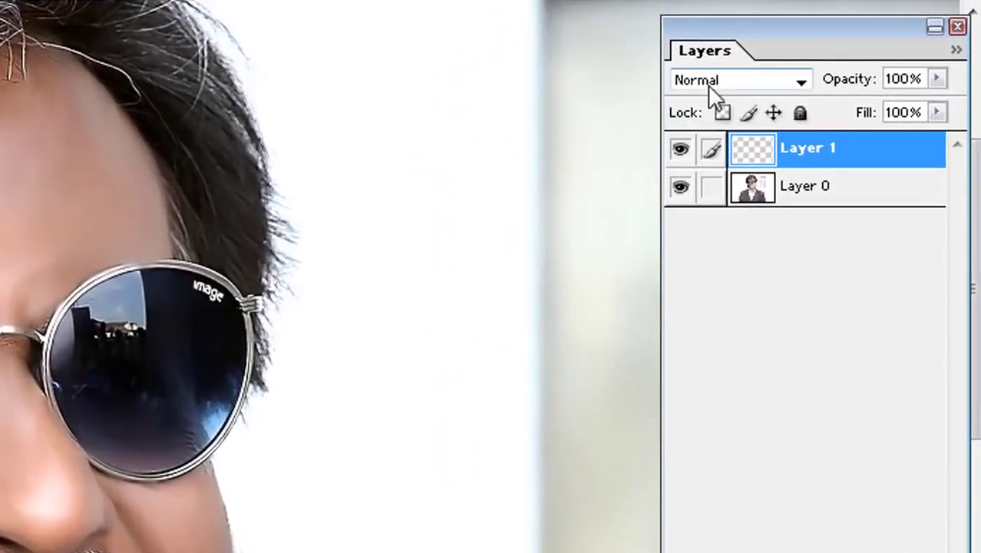
{"action": "left_click", "coordinate": [710, 89]}
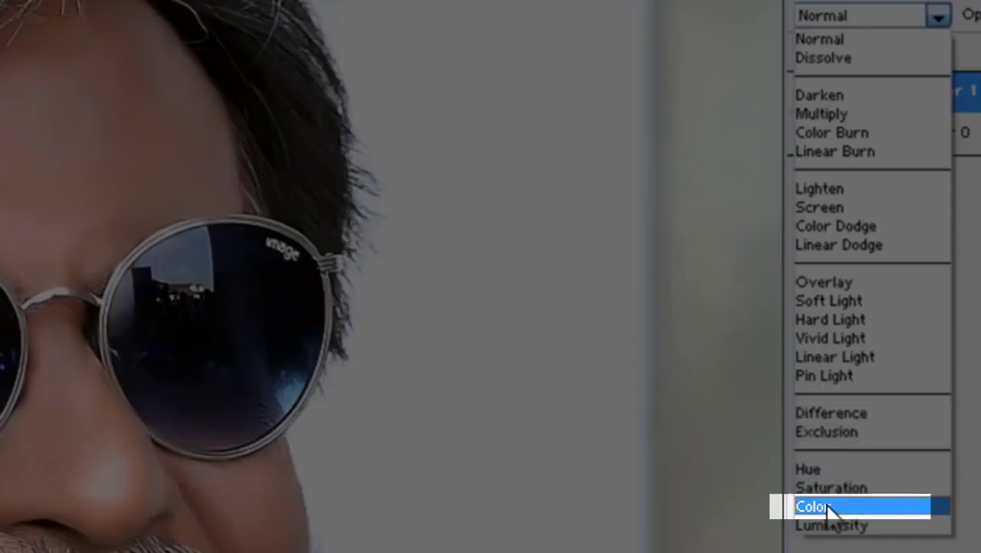
{"action": "left_click", "coordinate": [817, 510]}
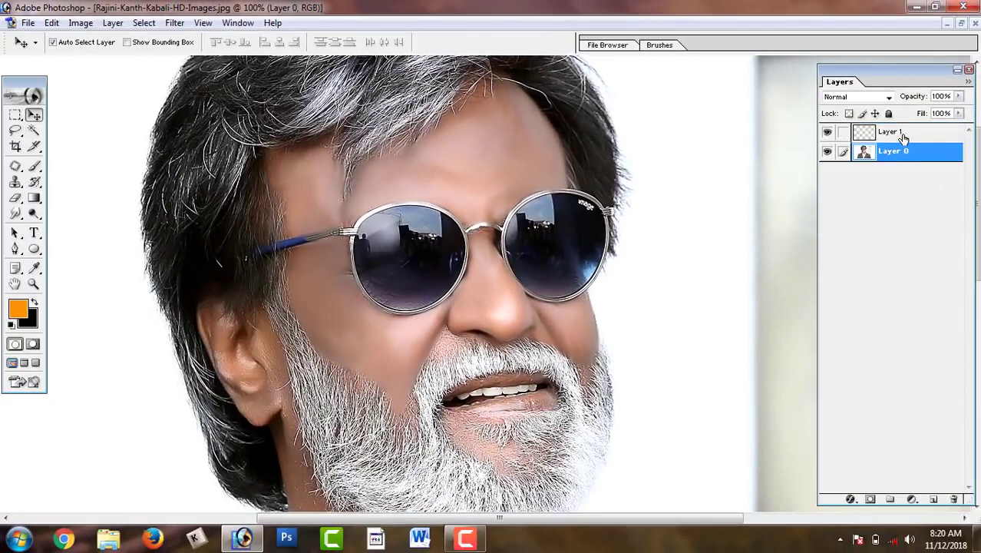
{"action": "left_click", "coordinate": [902, 137]}
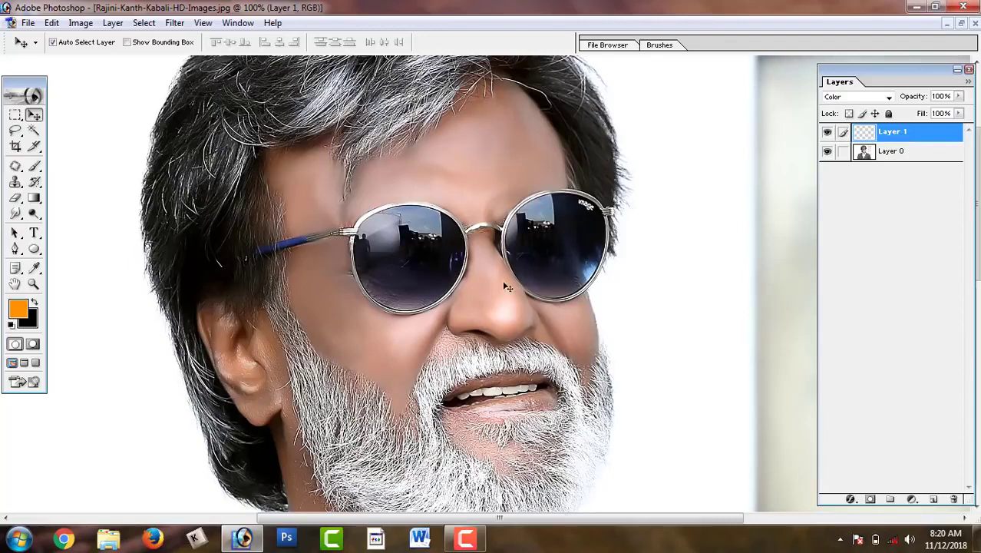
- Activate the Brush tool and set the foreground colour to the bright red FF2E19
{"action": "key", "text": "b"}
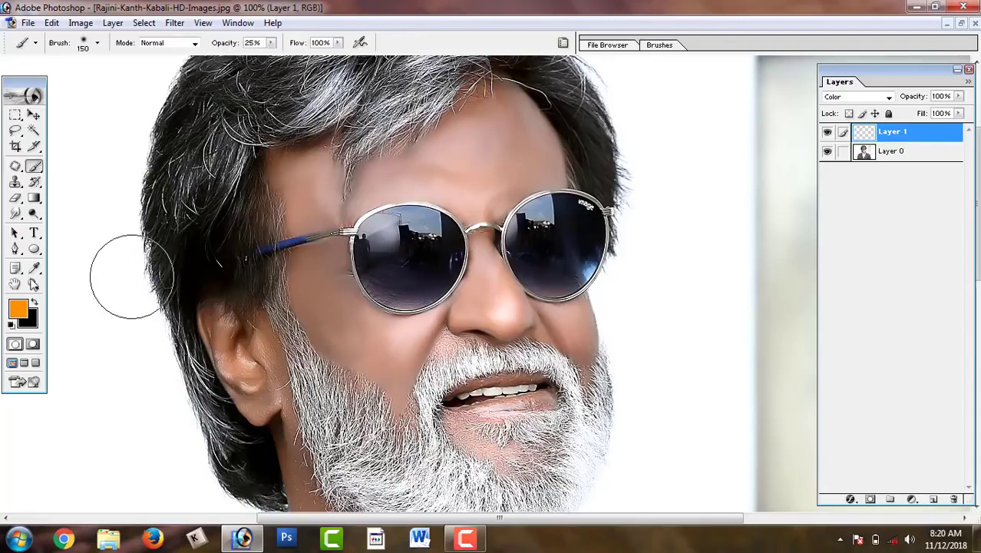
{"action": "left_click", "coordinate": [23, 310]}
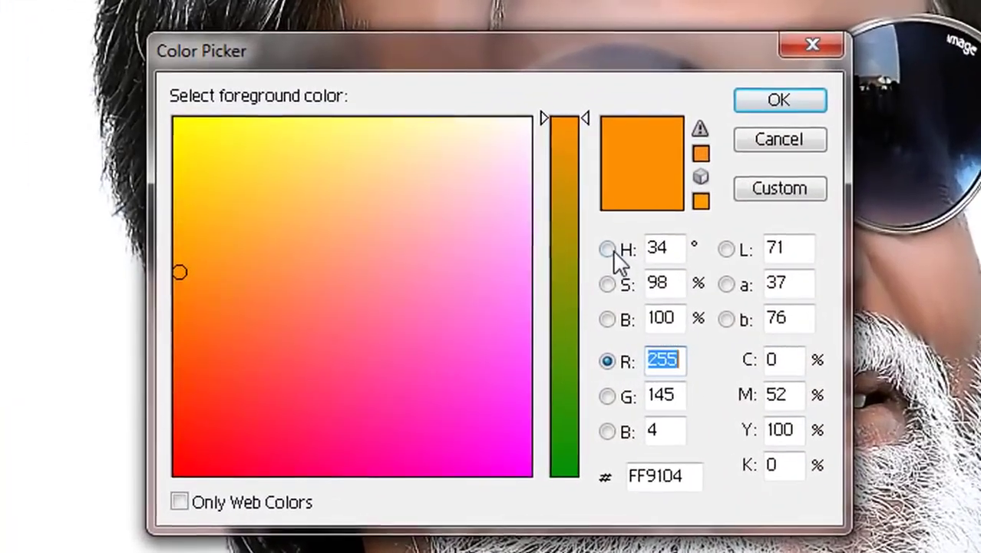
{"action": "left_click", "coordinate": [402, 306]}
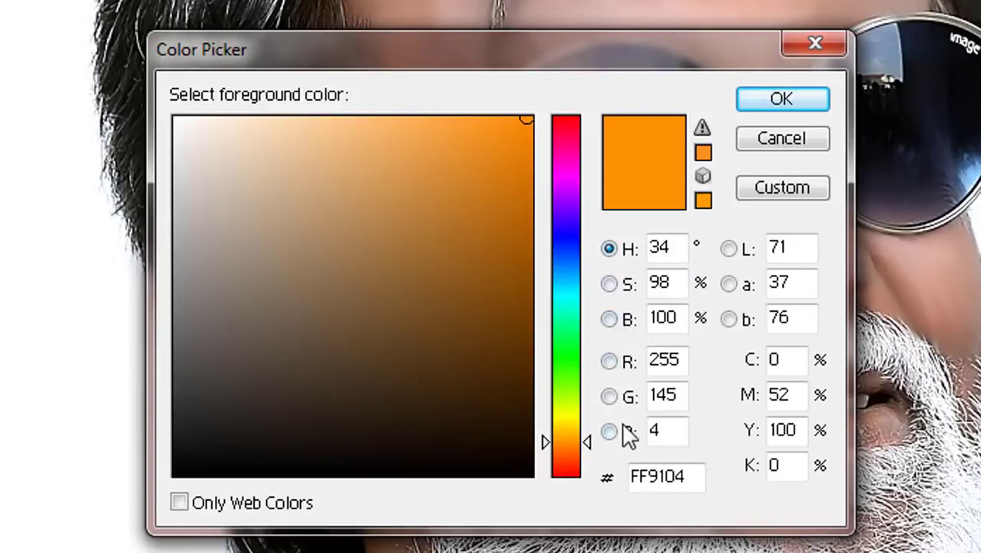
{"action": "left_click", "coordinate": [609, 362]}
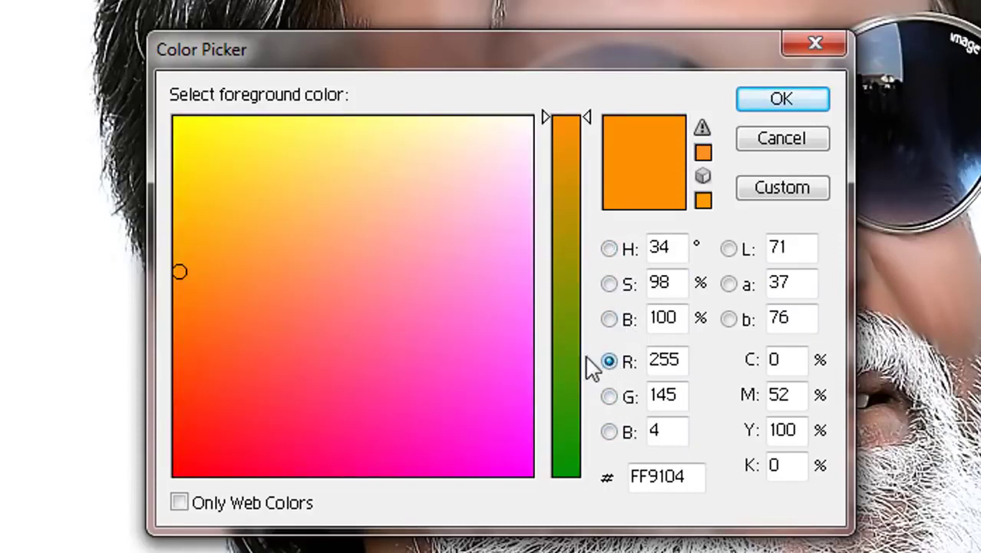
{"action": "mouse_move", "coordinate": [570, 137]}
{"action": "left_mouse_down"}
{"action": "mouse_move", "coordinate": [583, 422]}
{"action": "mouse_move", "coordinate": [571, 126]}
{"action": "left_mouse_up"}
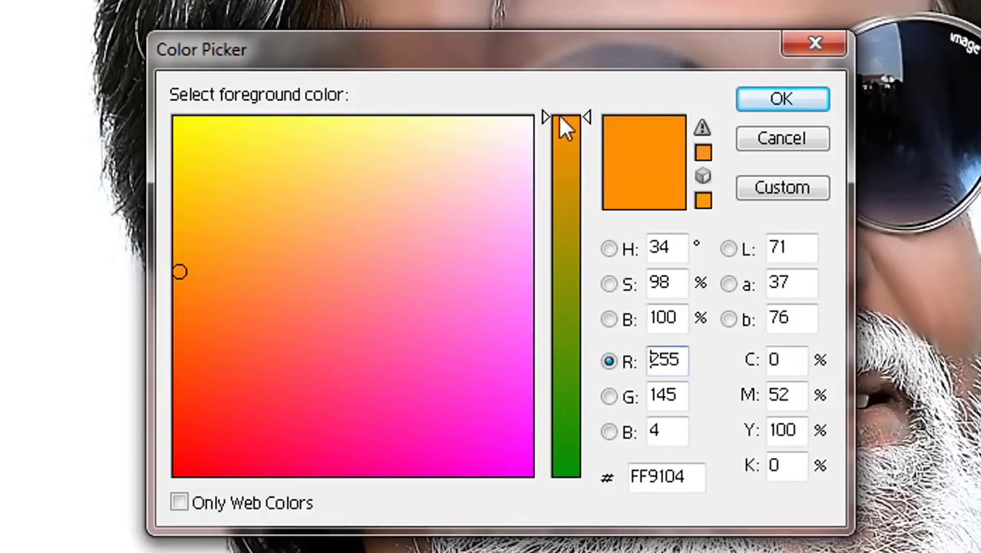
{"action": "mouse_move", "coordinate": [287, 333]}
{"action": "left_mouse_down"}
{"action": "mouse_move", "coordinate": [242, 417]}
{"action": "mouse_move", "coordinate": [213, 407]}
{"action": "left_mouse_up"}
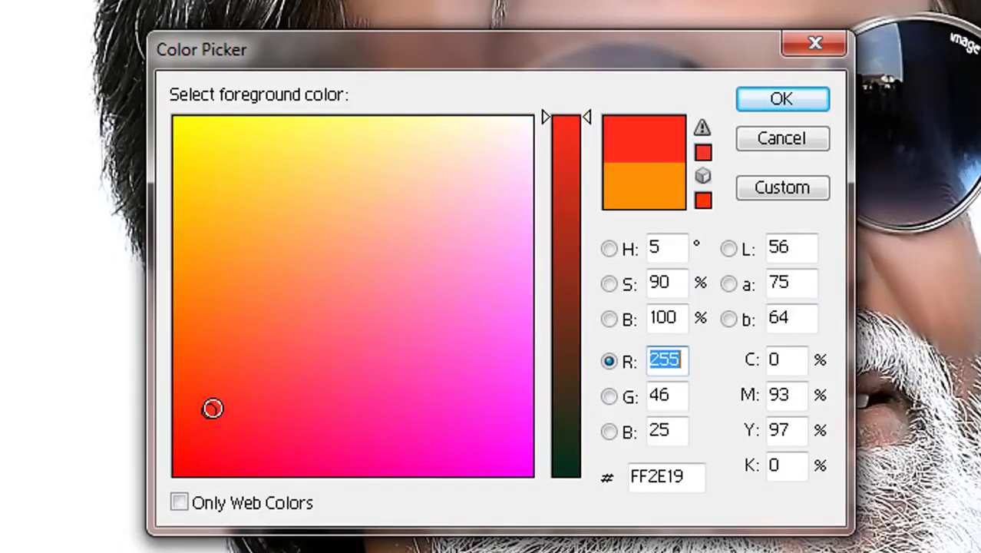
{"action": "left_click", "coordinate": [767, 106]}
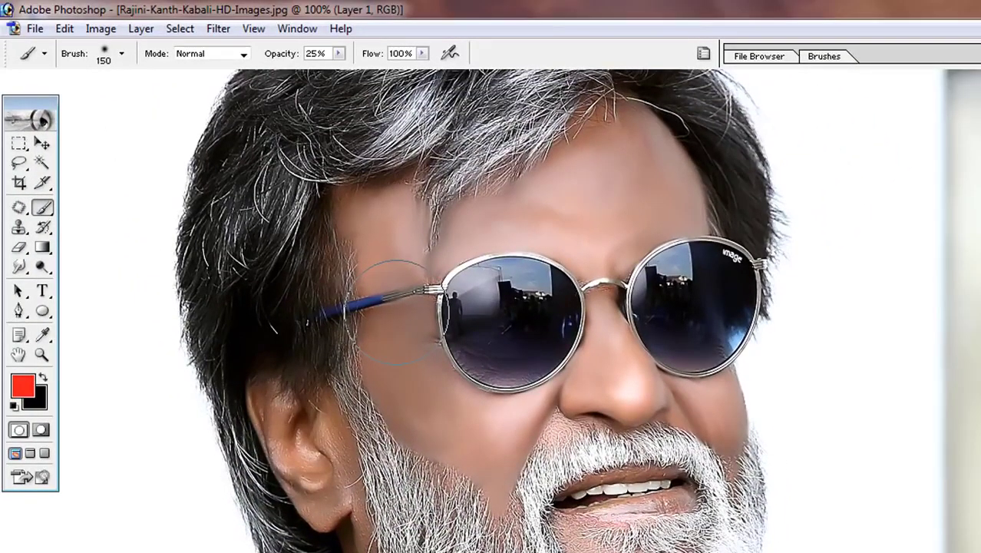
- Brush a light red tint over the nose at 20% opacity, reducing the brush size to 60
{"action": "key", "text": "ctrl+plus"}
{"action": "key", "text": "ctrl+plus"}
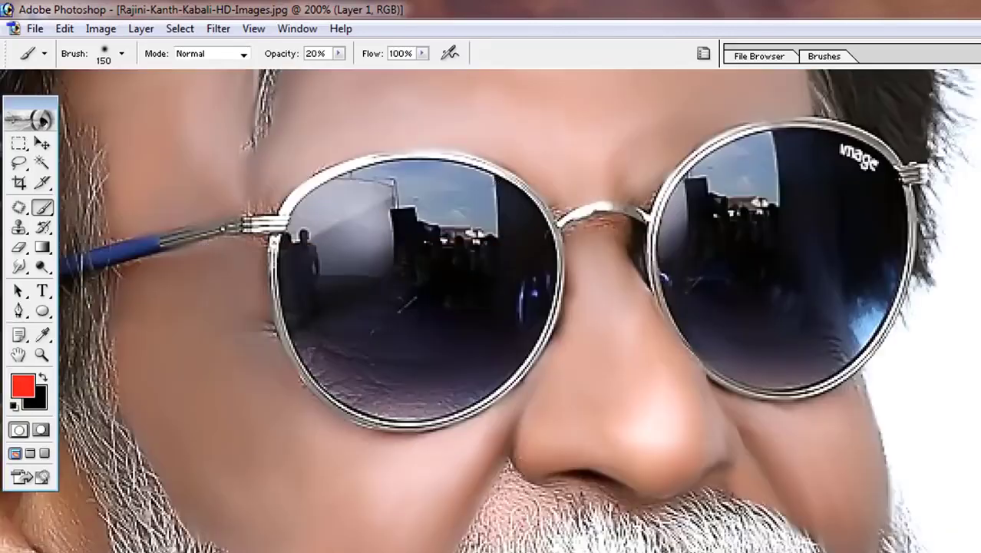
{"action": "left_click_drag", "start_coordinate": [566, 386], "coordinate": [501, 347]}
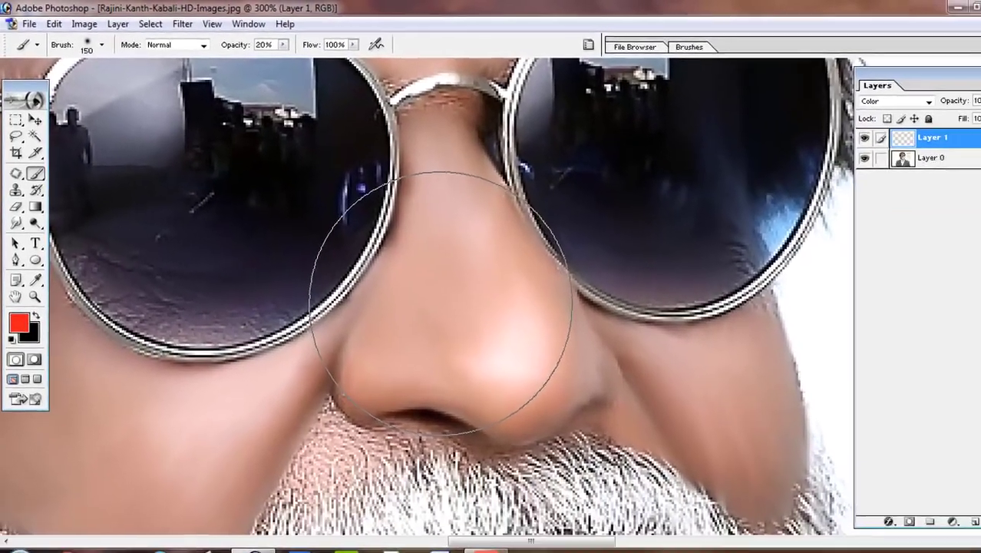
{"action": "key", "text": "bracketleft"}
{"action": "key", "text": "bracketleft"}
{"action": "key", "text": "bracketleft"}
{"action": "key", "text": "bracketleft"}
{"action": "key", "text": "bracketleft"}
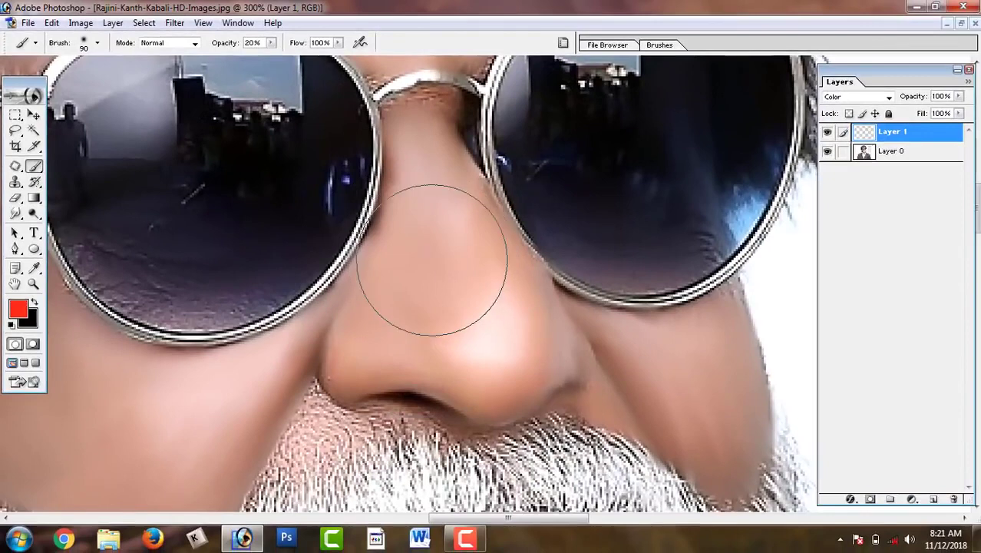
{"action": "key", "text": "bracketleft"}
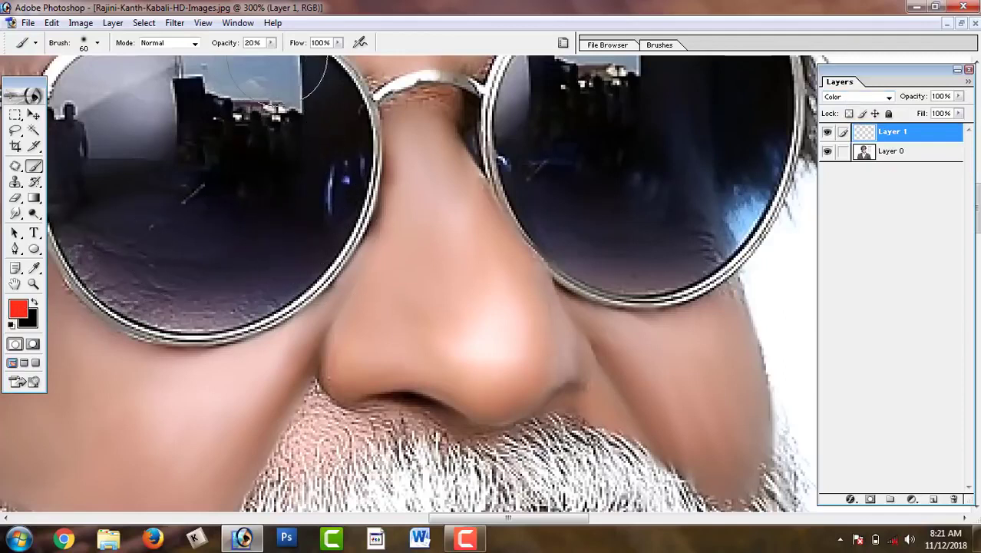
{"action": "mouse_move", "coordinate": [430, 186]}
{"action": "left_mouse_down"}
{"action": "mouse_move", "coordinate": [486, 354]}
{"action": "mouse_move", "coordinate": [358, 371]}
{"action": "mouse_move", "coordinate": [384, 310]}
{"action": "mouse_move", "coordinate": [395, 250]}
{"action": "mouse_move", "coordinate": [500, 354]}
{"action": "mouse_move", "coordinate": [611, 262]}
{"action": "left_mouse_up"}
- Brush a light red tint onto both cheeks at 20% opacity, enlarging the brush to 100
{"action": "key", "text": "space"}
{"action": "key", "text": "bracketright"}
{"action": "key", "text": "bracketright"}
{"action": "key", "text": "bracketright"}
{"action": "key", "text": "bracketright"}
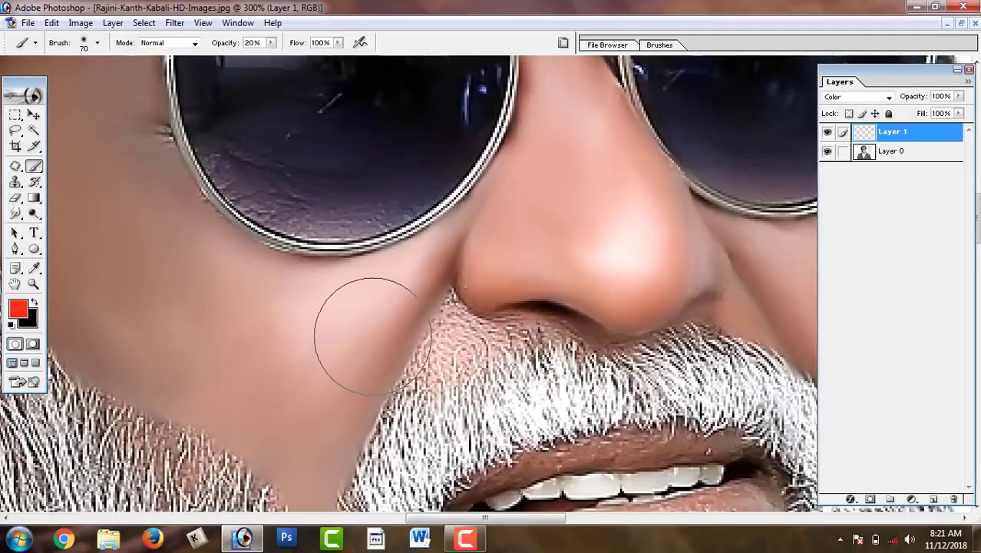
{"action": "mouse_move", "coordinate": [324, 336]}
{"action": "left_mouse_down"}
{"action": "mouse_move", "coordinate": [310, 392]}
{"action": "mouse_move", "coordinate": [300, 371]}
{"action": "mouse_move", "coordinate": [329, 347]}
{"action": "left_mouse_up"}
{"action": "key", "text": "space"}
{"action": "left_click_drag", "start_coordinate": [246, 325], "coordinate": [90, 273]}
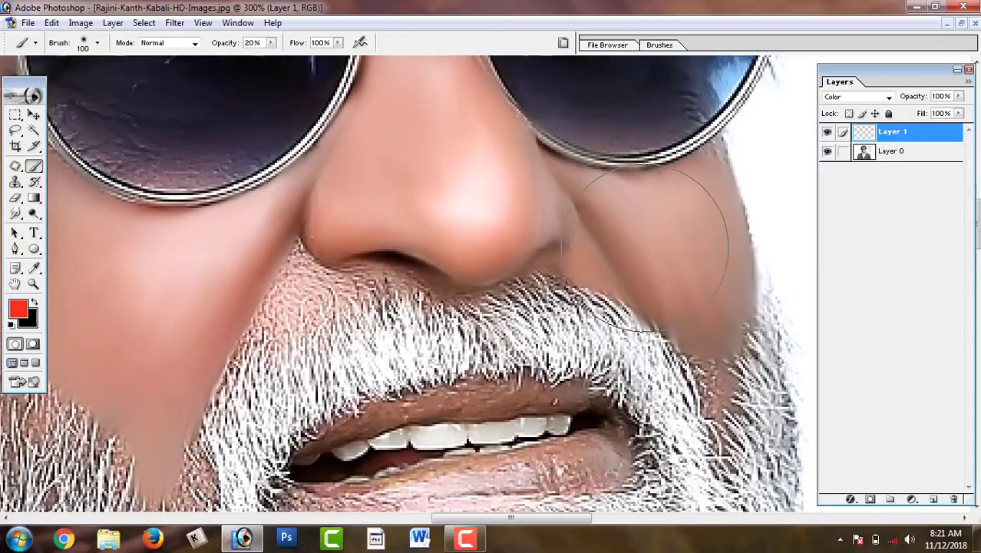
{"action": "key", "text": "space"}
{"action": "left_click_drag", "start_coordinate": [458, 296], "coordinate": [573, 323]}
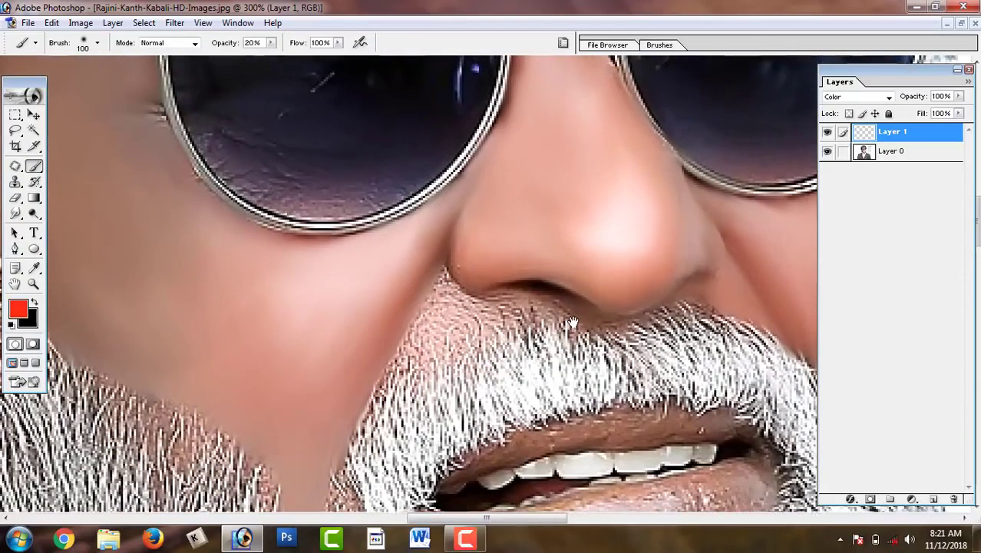
{"action": "key", "text": "ctrl+minus"}
{"action": "key", "text": "ctrl+minus"}
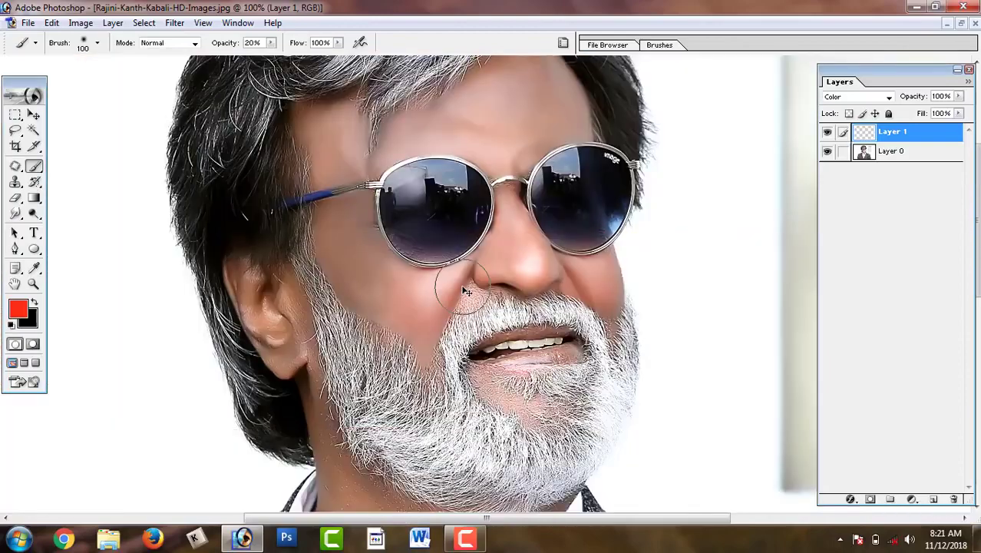
- Strengthen the red tint on both cheeks and the nose with the brush at 40% opacity
{"action": "key", "text": "4"}
{"action": "mouse_move", "coordinate": [462, 288]}
{"action": "left_mouse_down"}
{"action": "mouse_move", "coordinate": [438, 285]}
{"action": "mouse_move", "coordinate": [418, 299]}
{"action": "mouse_move", "coordinate": [418, 315]}
{"action": "left_mouse_up"}
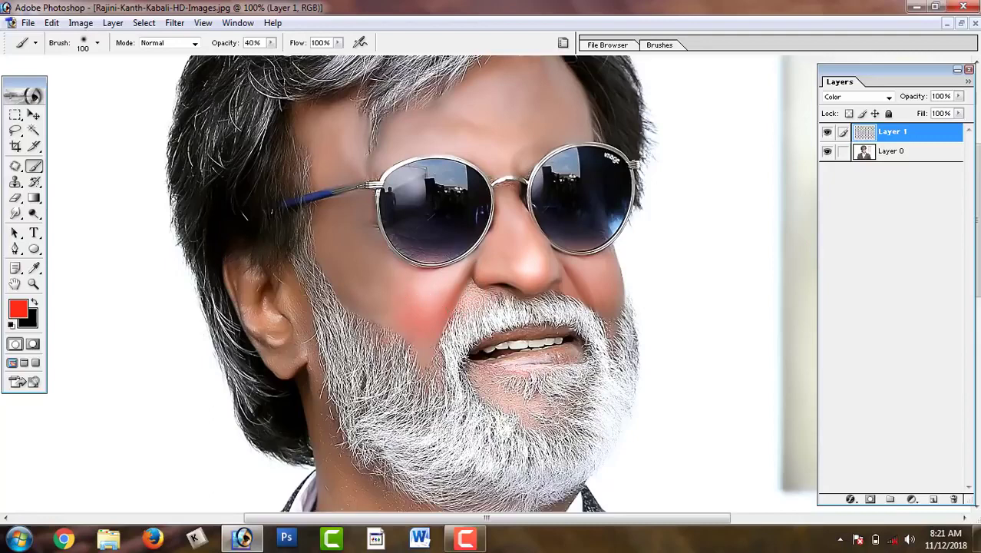
{"action": "mouse_move", "coordinate": [514, 274]}
{"action": "left_mouse_down"}
{"action": "mouse_move", "coordinate": [515, 246]}
{"action": "mouse_move", "coordinate": [519, 261]}
{"action": "left_mouse_up"}
{"action": "left_click_drag", "start_coordinate": [603, 273], "coordinate": [604, 284]}
- Set the foreground colour to the orange FF780F
{"action": "scroll", "coordinate": [474, 307], "scroll_direction": "up", "scroll_amount": 3}
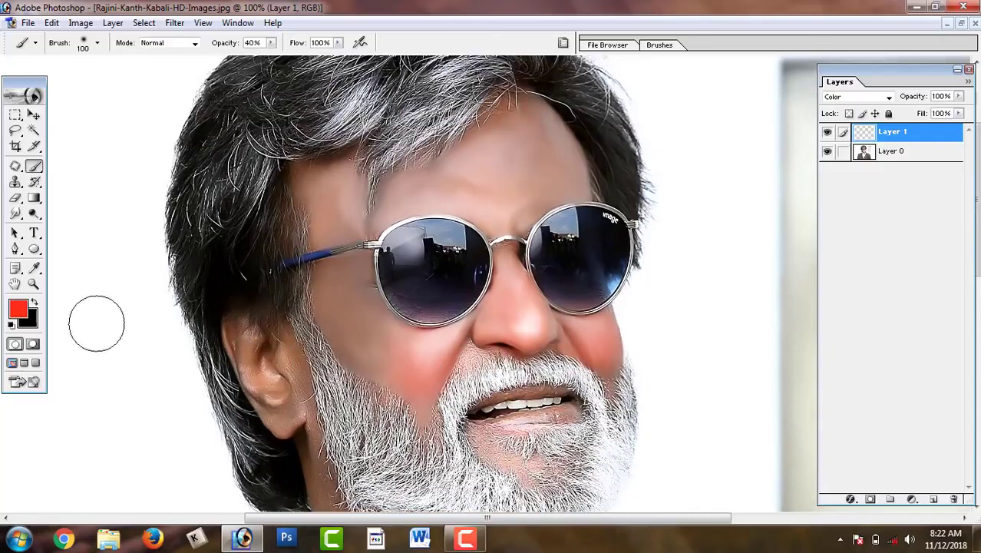
{"action": "left_click", "coordinate": [17, 308]}
{"action": "left_click_drag", "start_coordinate": [202, 366], "coordinate": [191, 339]}
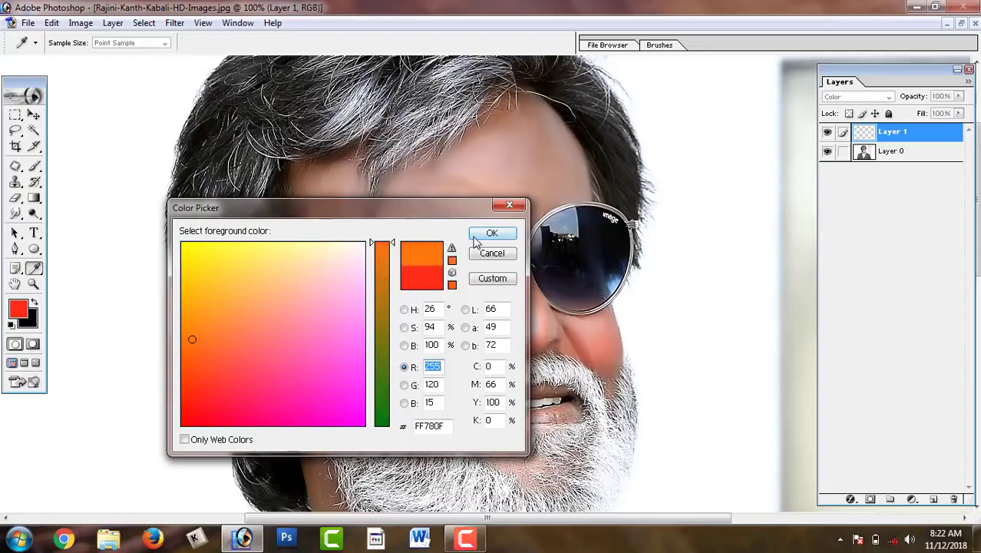
{"action": "left_click", "coordinate": [491, 234]}
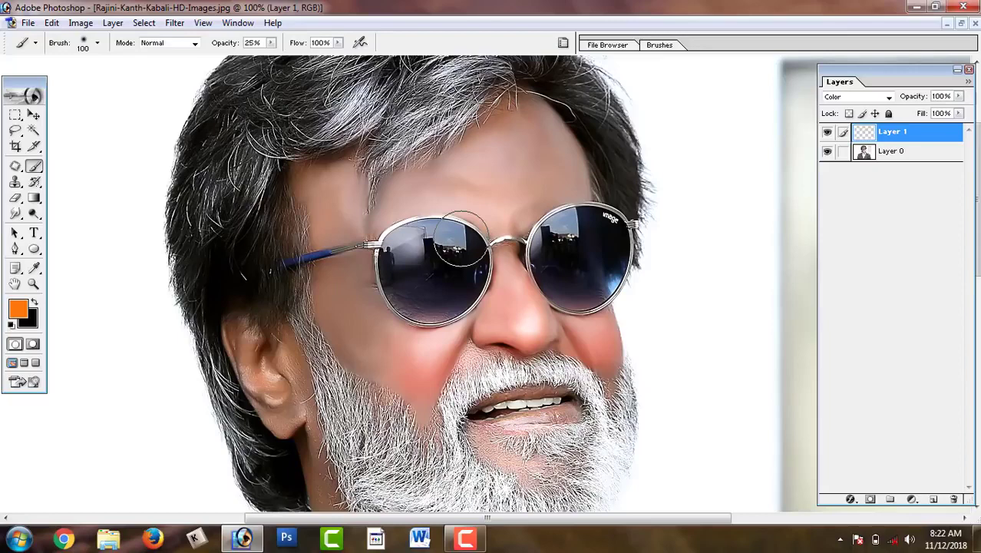
- Brush the orange over the forehead, temple and rest of the facial skin with a size 175 brush at 25% opacity
{"action": "key", "text": "bracketright"}
{"action": "key", "text": "bracketright"}
{"action": "key", "text": "bracketright"}
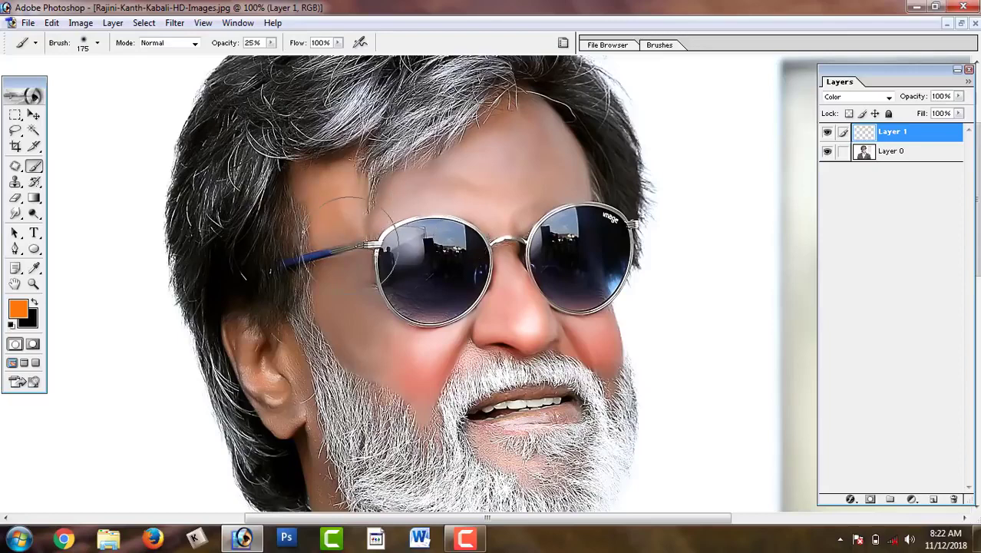
{"action": "mouse_move", "coordinate": [350, 246]}
{"action": "left_mouse_down"}
{"action": "mouse_move", "coordinate": [358, 307]}
{"action": "mouse_move", "coordinate": [391, 221]}
{"action": "mouse_move", "coordinate": [515, 145]}
{"action": "mouse_move", "coordinate": [553, 165]}
{"action": "mouse_move", "coordinate": [522, 192]}
{"action": "left_mouse_up"}
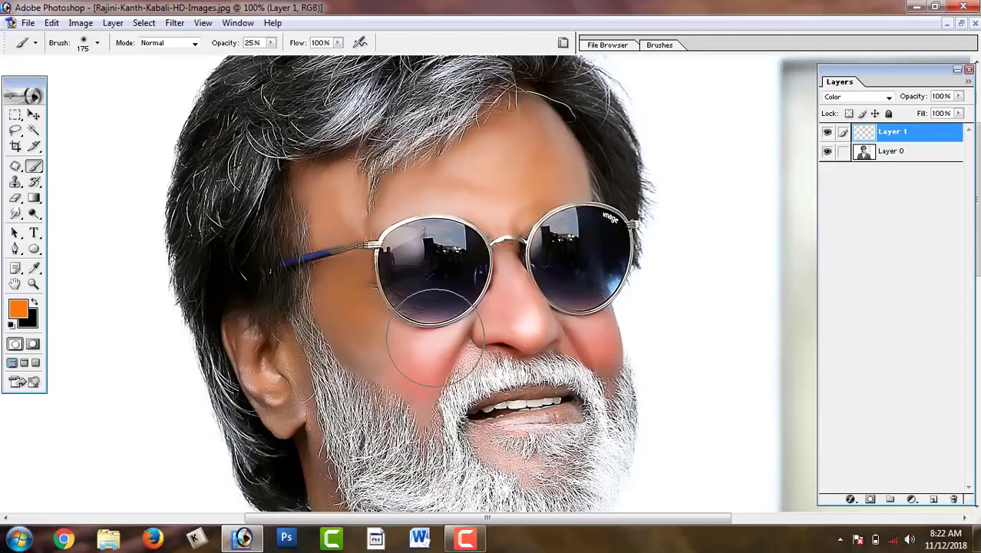
{"action": "mouse_move", "coordinate": [435, 338]}
{"action": "left_mouse_down"}
{"action": "mouse_move", "coordinate": [378, 347]}
{"action": "mouse_move", "coordinate": [554, 326]}
{"action": "left_mouse_up"}
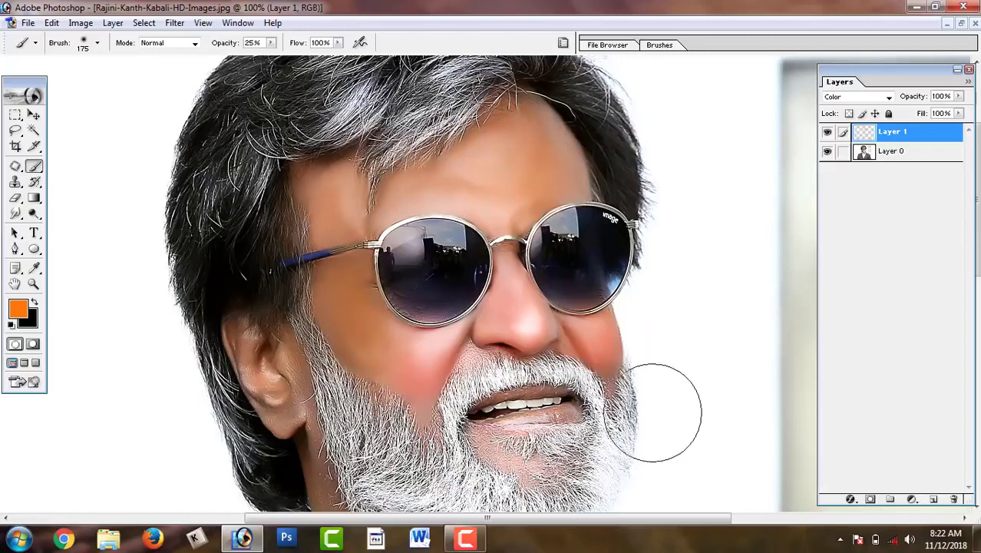
{"action": "scroll", "coordinate": [558, 438], "scroll_direction": "down", "scroll_amount": 3}
{"action": "scroll", "coordinate": [516, 387], "scroll_direction": "up", "scroll_amount": 3}
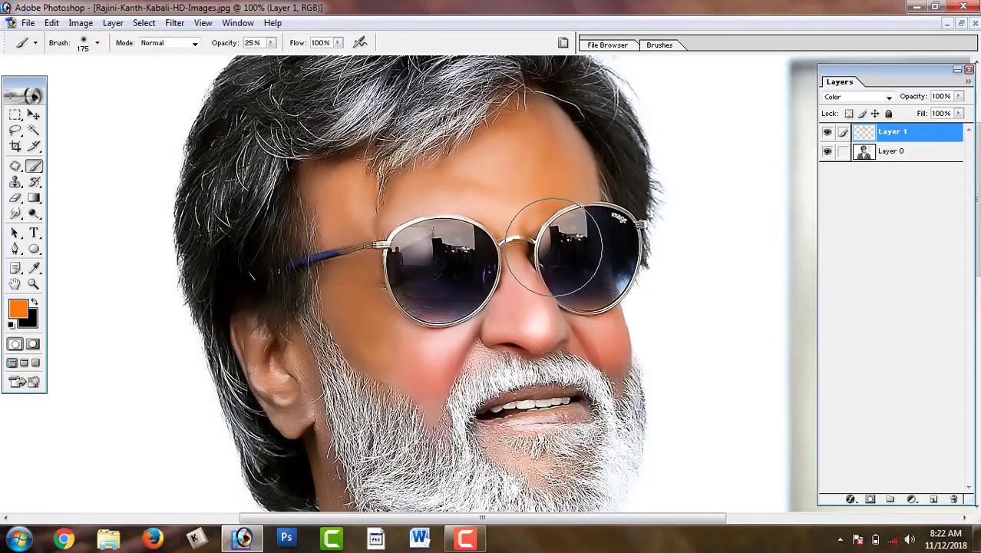
- Add a Hue/Saturation adjustment layer on top and moderately raise its master saturation
{"action": "key", "text": "v"}
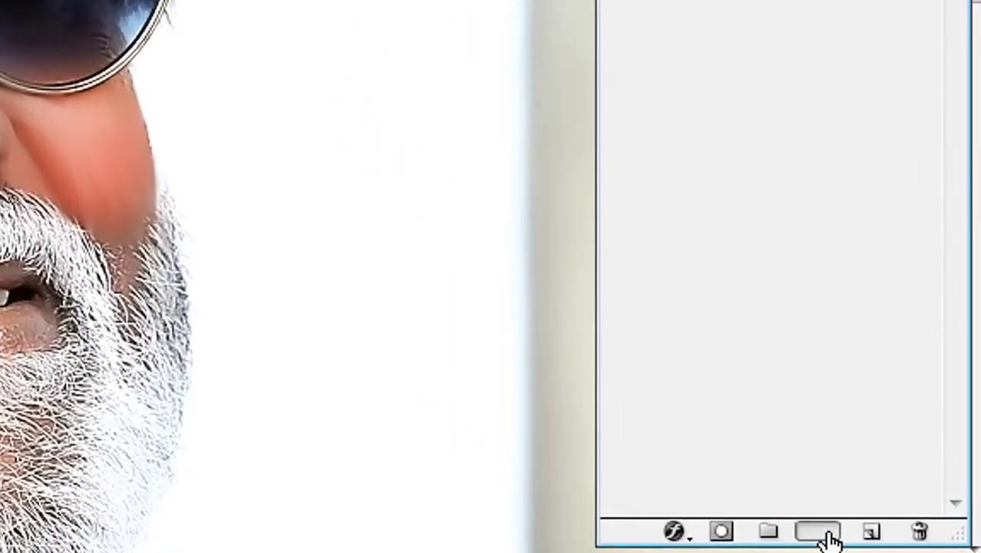
{"action": "left_click", "coordinate": [831, 540]}
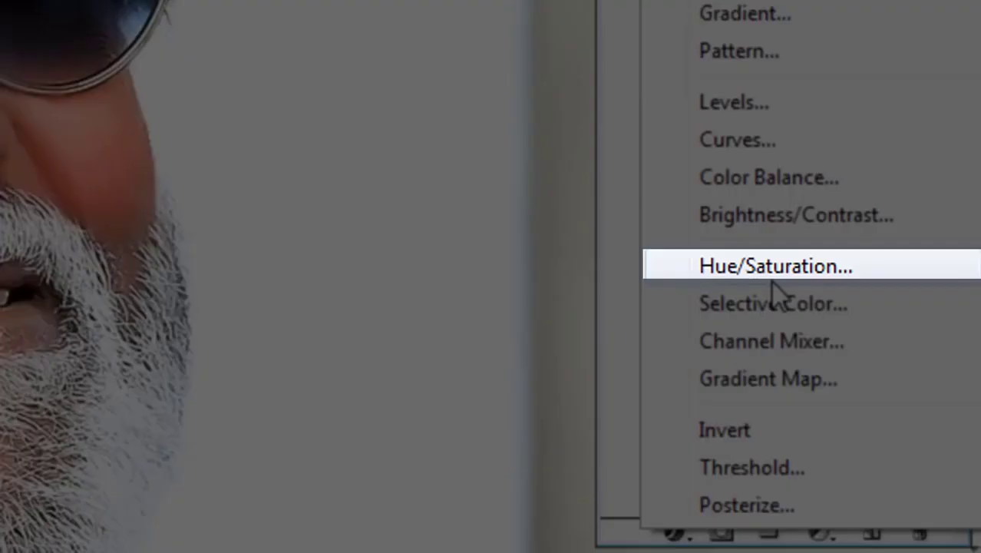
{"action": "left_click", "coordinate": [771, 277]}
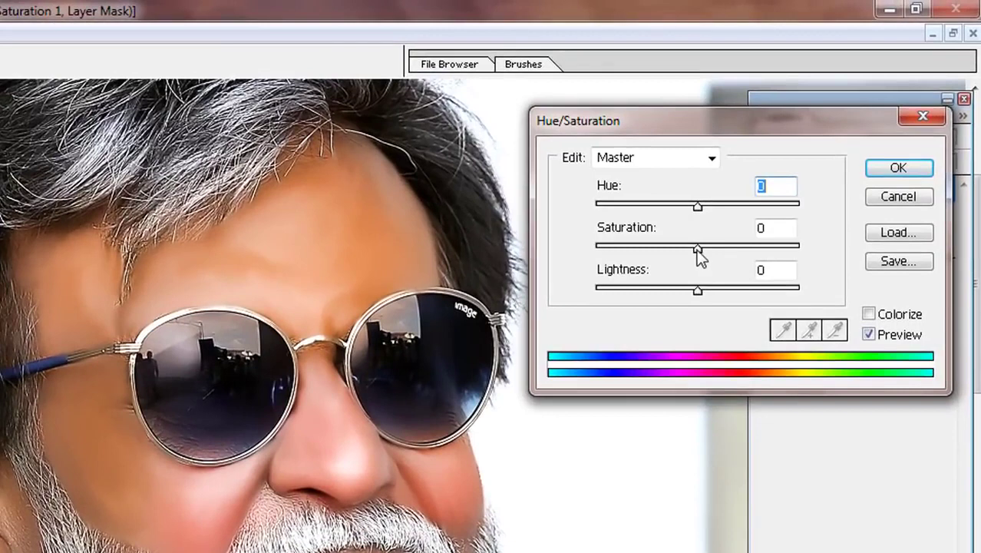
{"action": "left_click_drag", "start_coordinate": [697, 250], "coordinate": [719, 257]}
{"action": "left_click", "coordinate": [870, 173]}
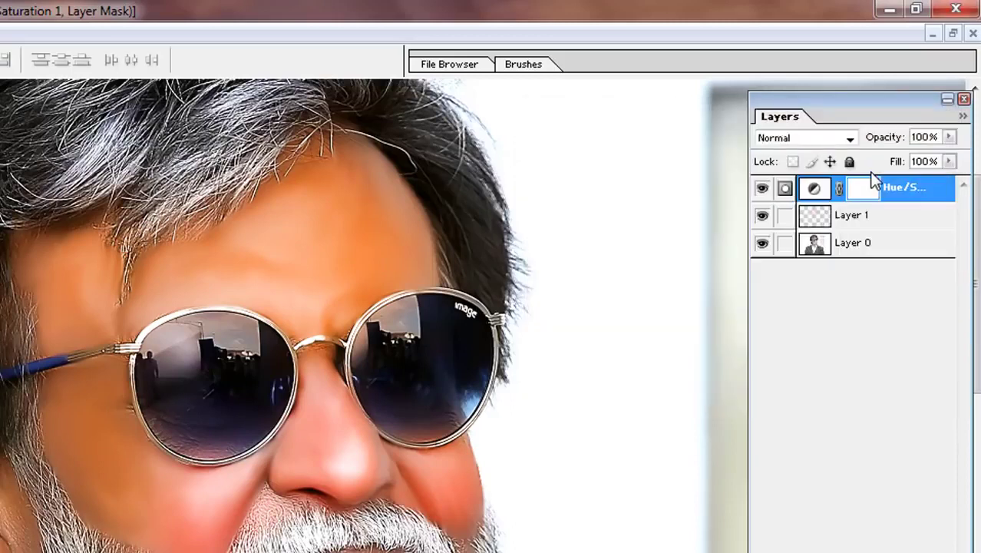